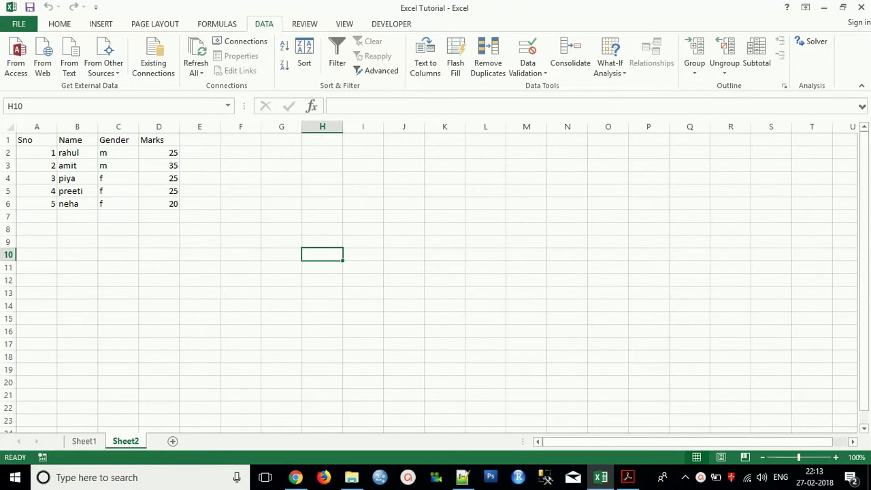
# - Clear all the marks in cells D2:D6 of the student table
pyautogui.click(137, 156)
pyautogui.click(38, 146)
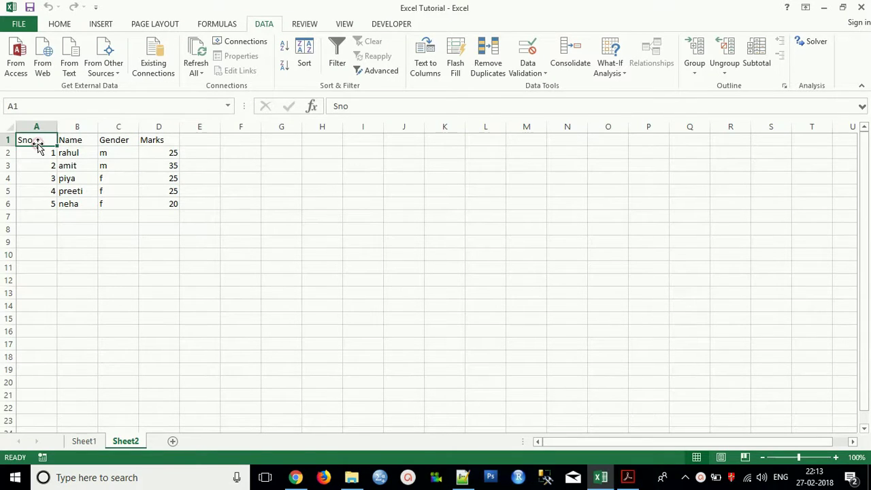
pyautogui.moveTo(162, 155); pyautogui.dragTo(162, 204)
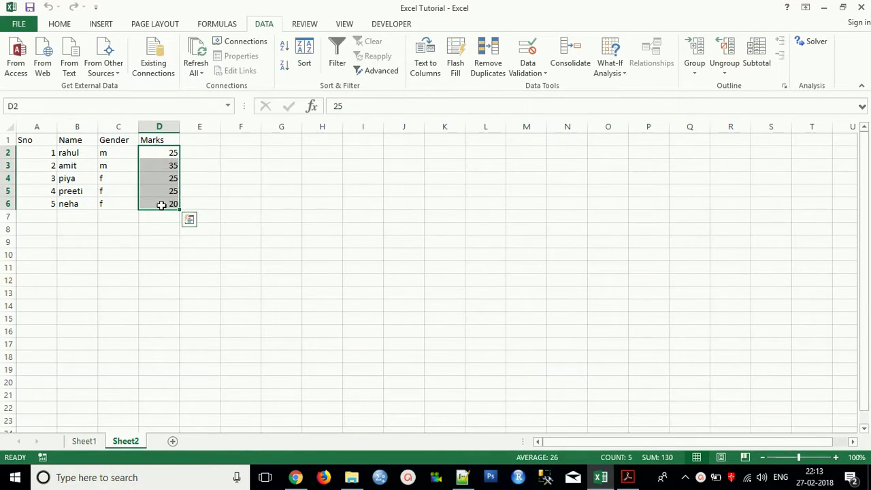
pyautogui.press('Delete')
pyautogui.click(72, 187)
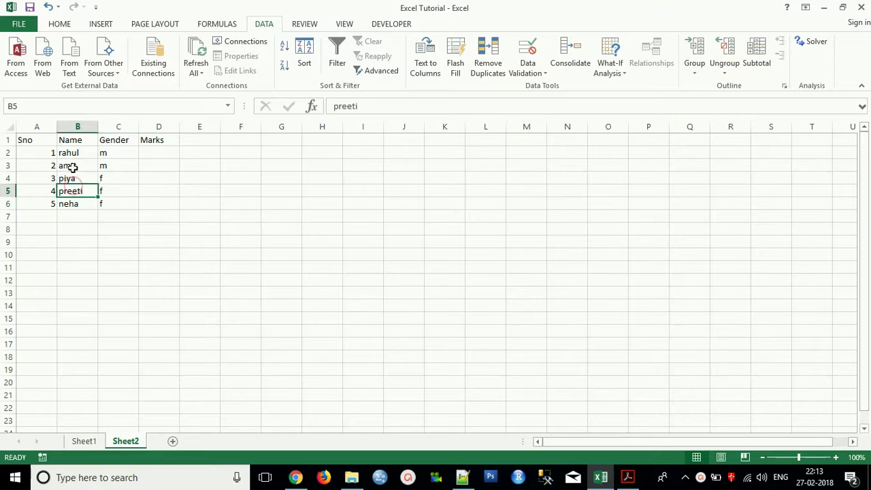
pyautogui.click(80, 154)
pyautogui.click(111, 156)
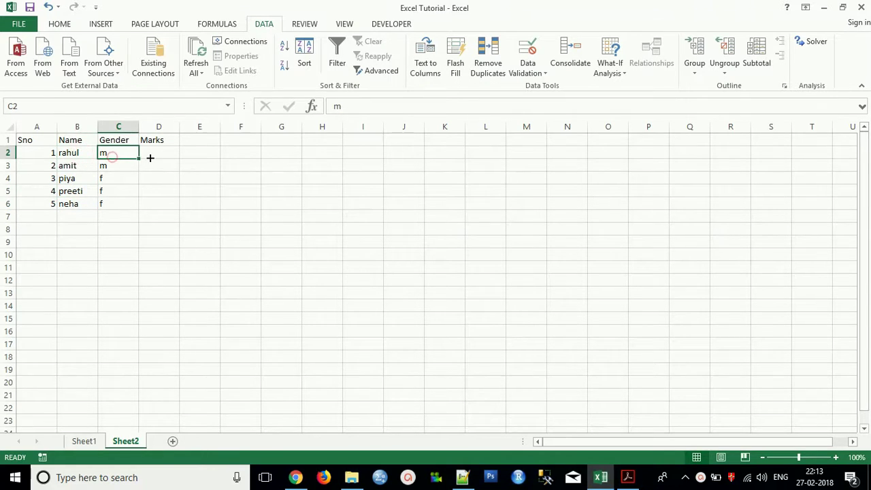
# - Set data validation on the Marks cells D2:D6 to allow only whole numbers between 10 and 100
pyautogui.click(151, 156)
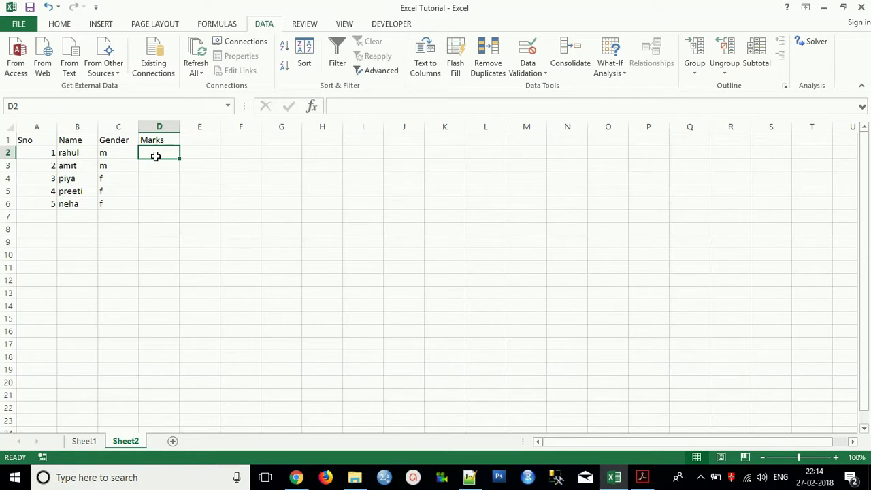
pyautogui.moveTo(156, 156); pyautogui.dragTo(156, 156)
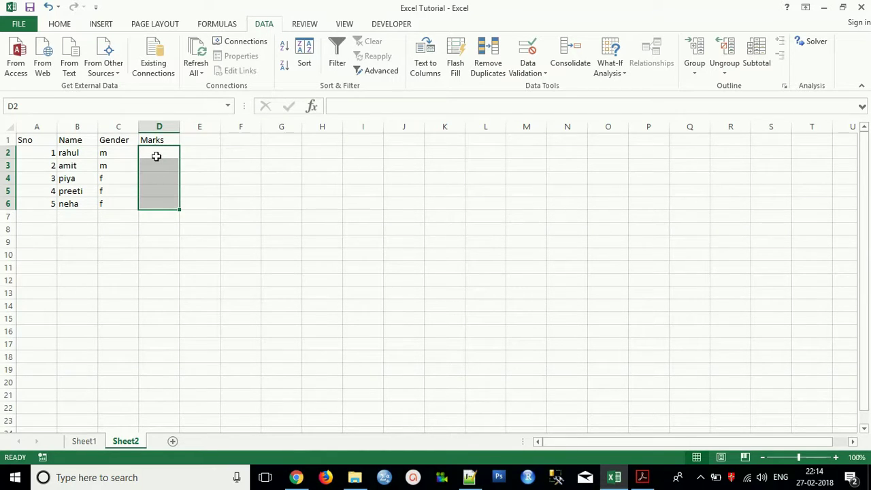
pyautogui.click(530, 73)
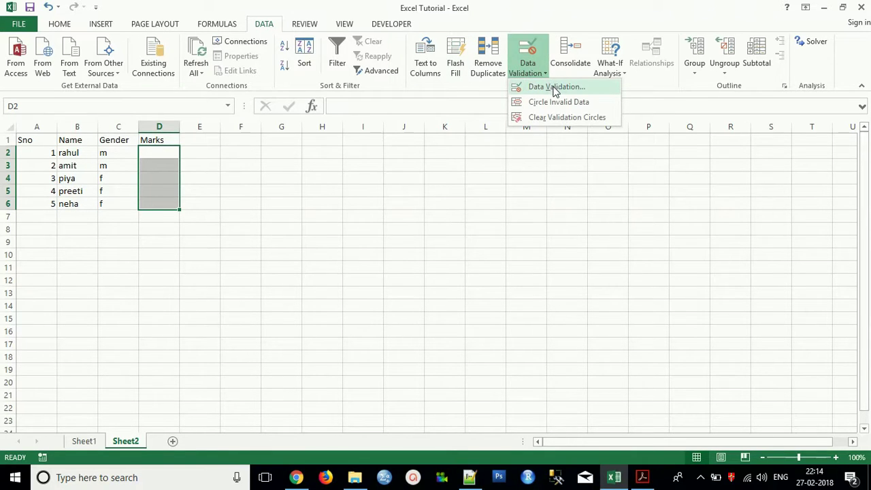
pyautogui.click(555, 89)
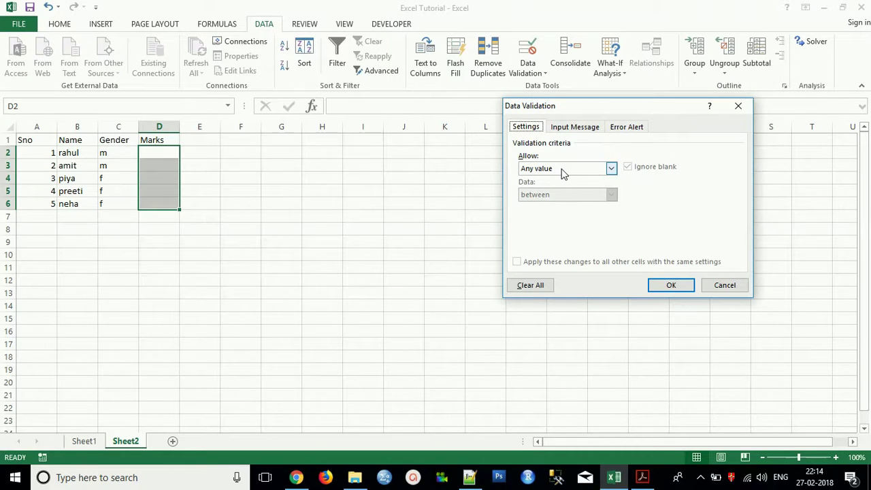
pyautogui.click(611, 169)
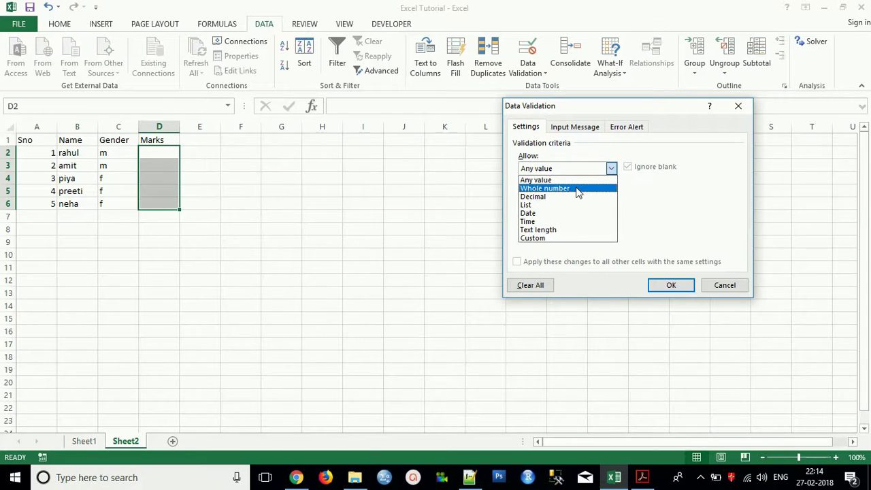
pyautogui.click(559, 192)
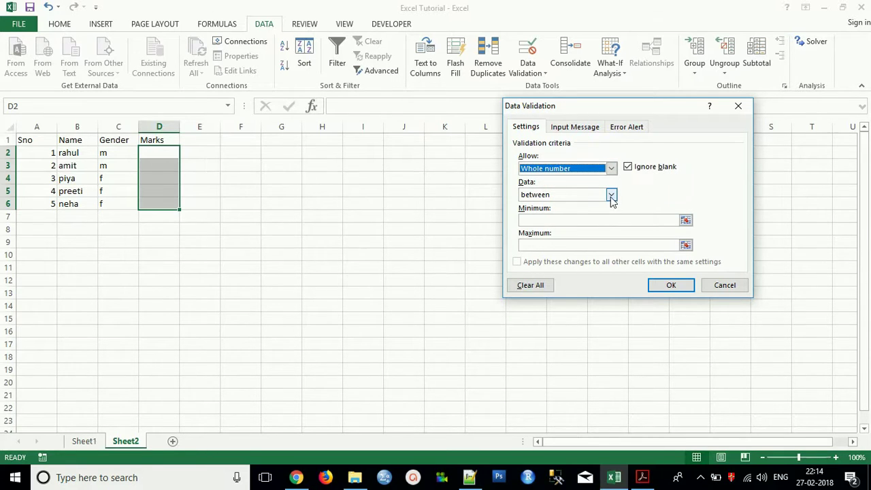
pyautogui.click(580, 220)
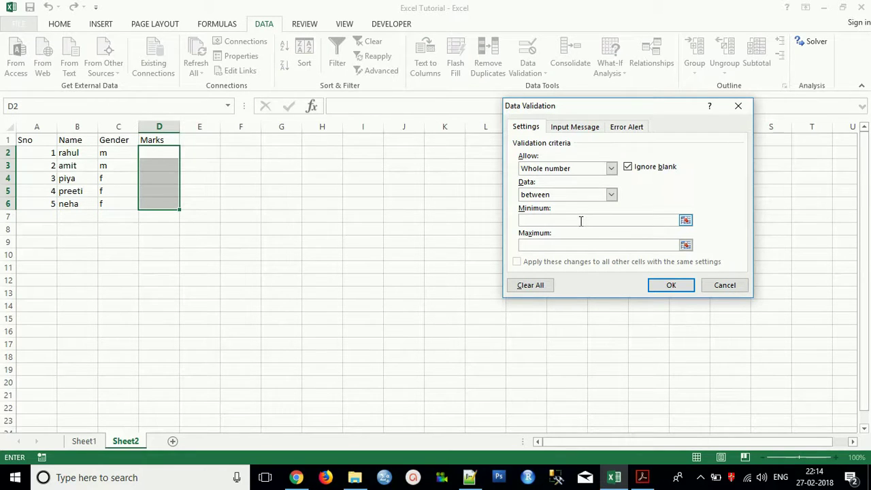
pyautogui.write('10')
pyautogui.click(582, 245)
pyautogui.write('100')
# - Add the error alert message "pls enter betewwen 10 -100" to the validation rule and apply it
pyautogui.click(580, 130)
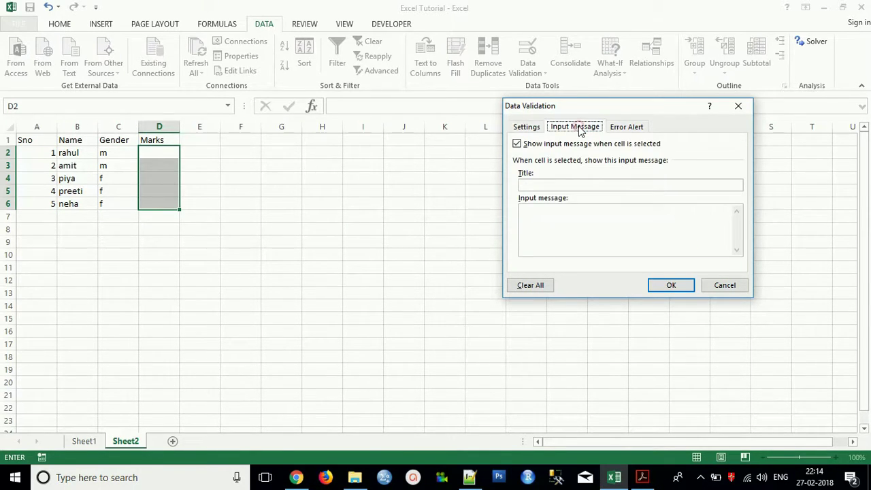
pyautogui.click(619, 133)
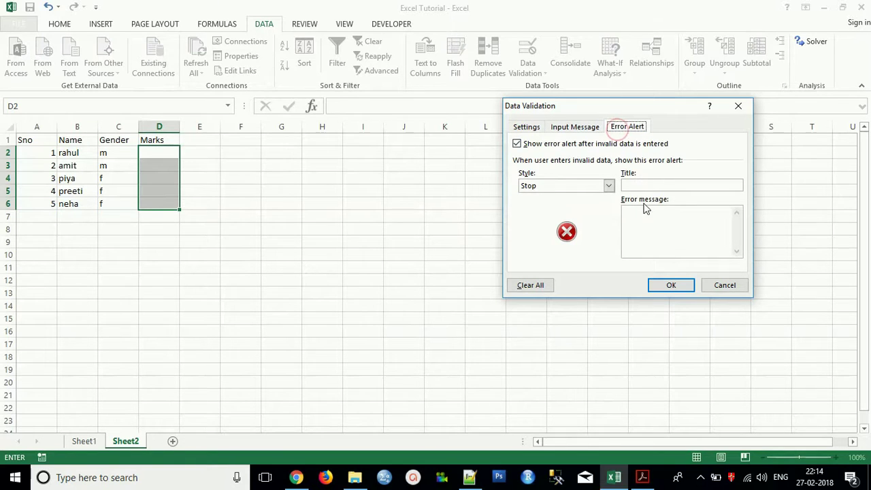
pyautogui.click(645, 224)
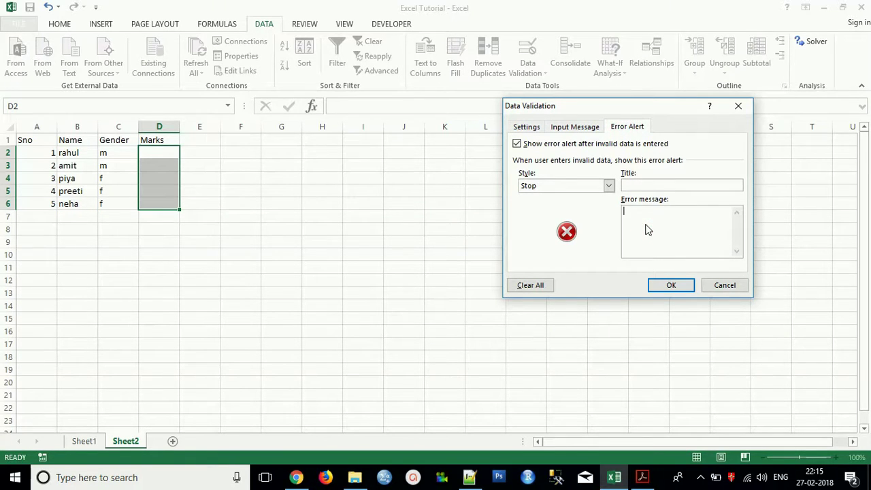
pyautogui.write('pls enter betewwen 10 -100')
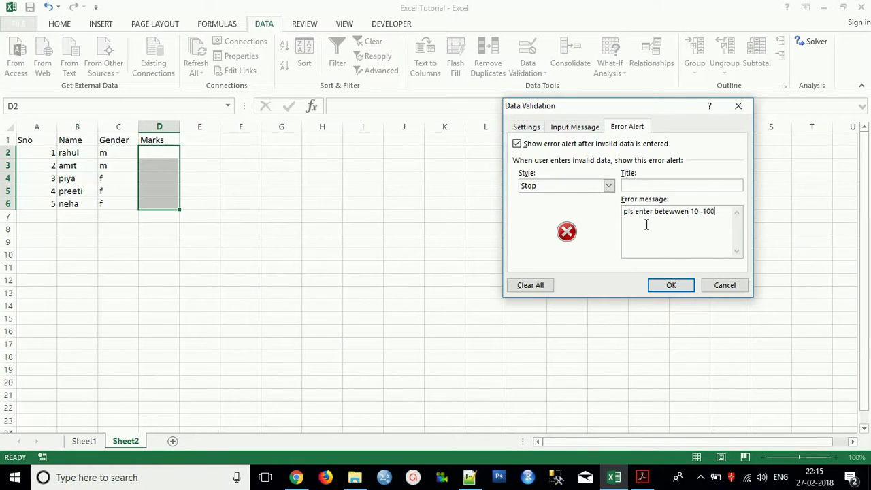
pyautogui.click(680, 287)
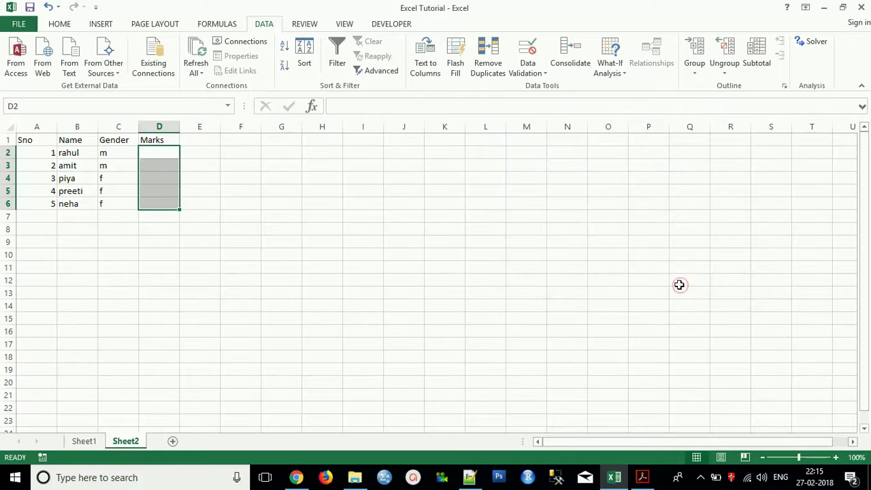
# - Try to enter 105 in D2 to test the upper limit, and cancel the entry
pyautogui.click(150, 155)
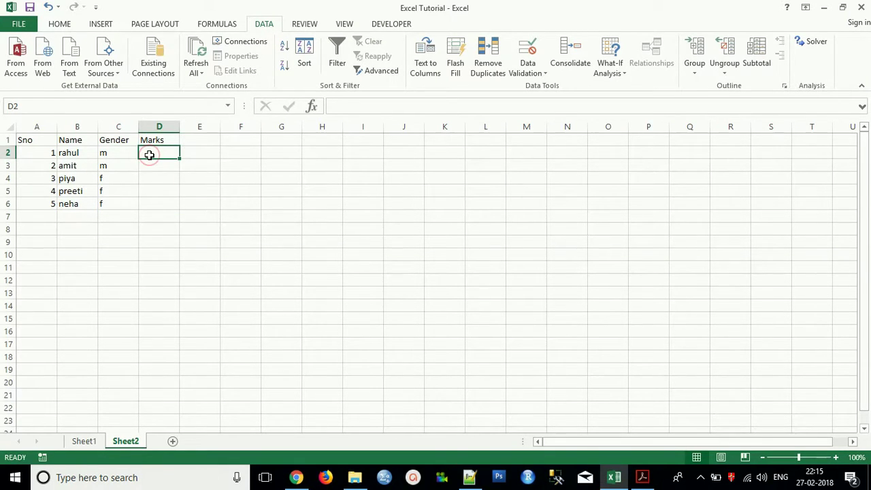
pyautogui.write('105')
pyautogui.press('Return')
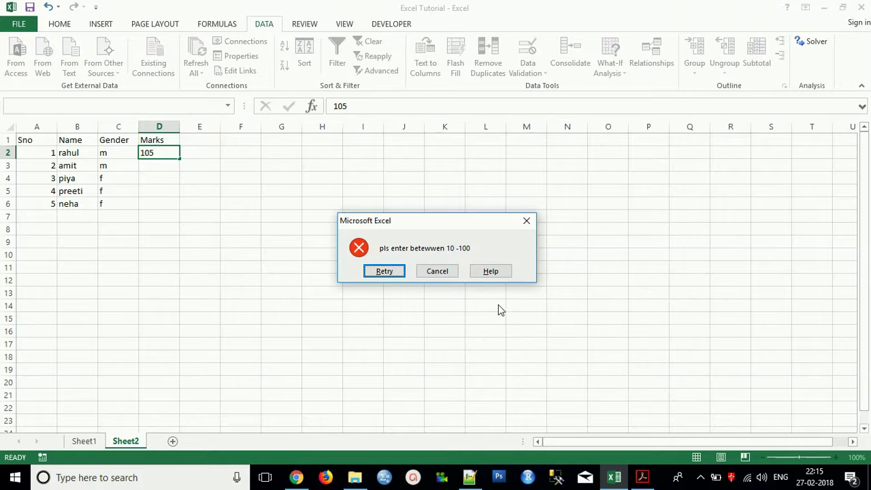
pyautogui.click(442, 271)
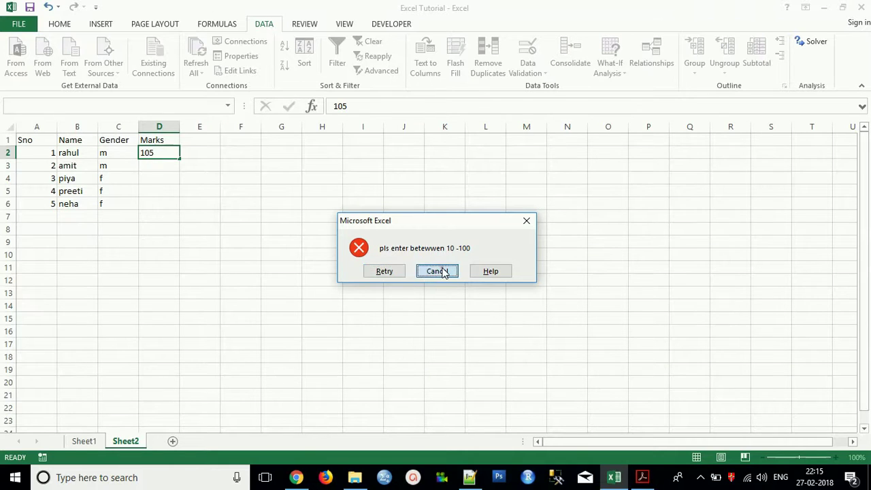
# - Enter the marks 65, 35, 25 and 85 in cells D2 to D5
pyautogui.click(158, 156)
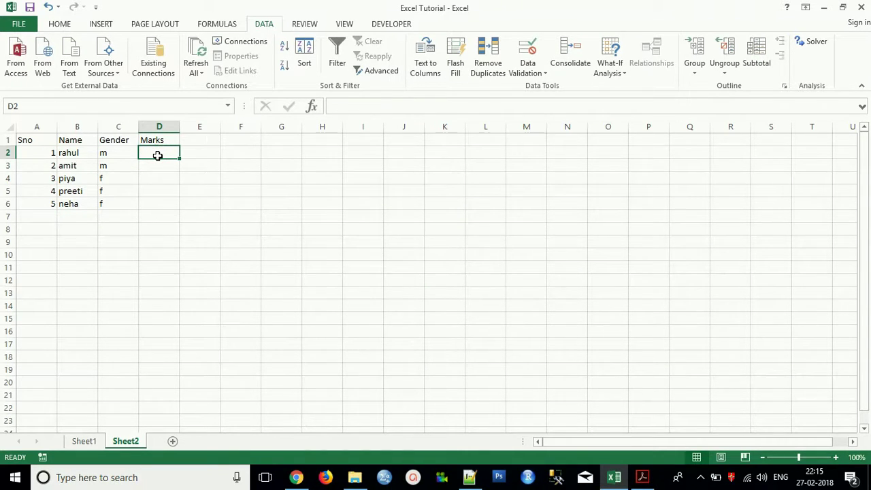
pyautogui.write('65')
pyautogui.press('Return')
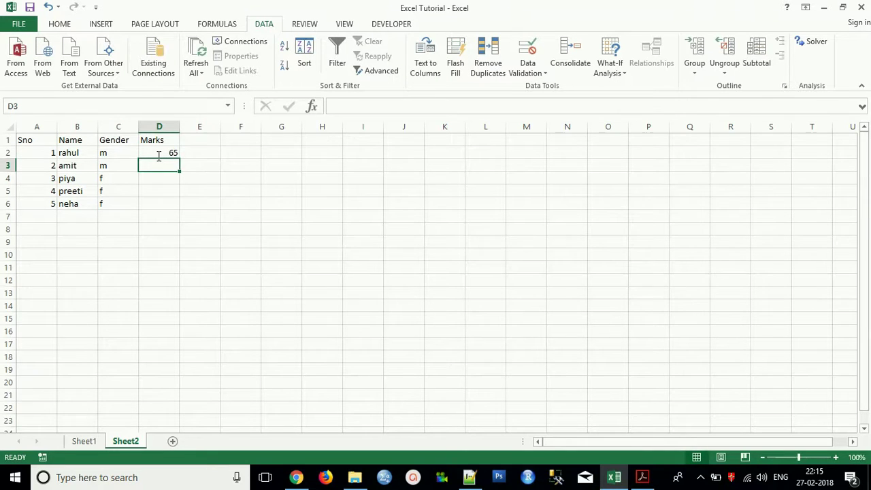
pyautogui.write('35')
pyautogui.press('Return')
pyautogui.write('25')
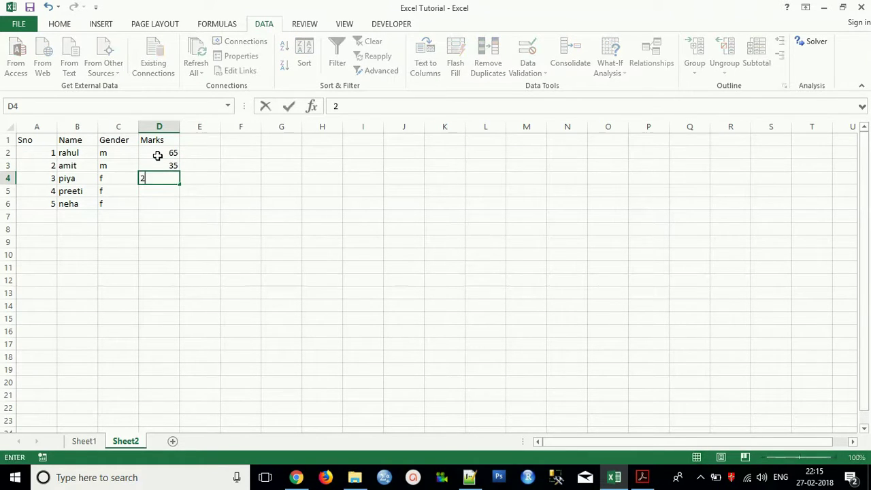
pyautogui.press('Return')
pyautogui.write('85')
pyautogui.press('Return')
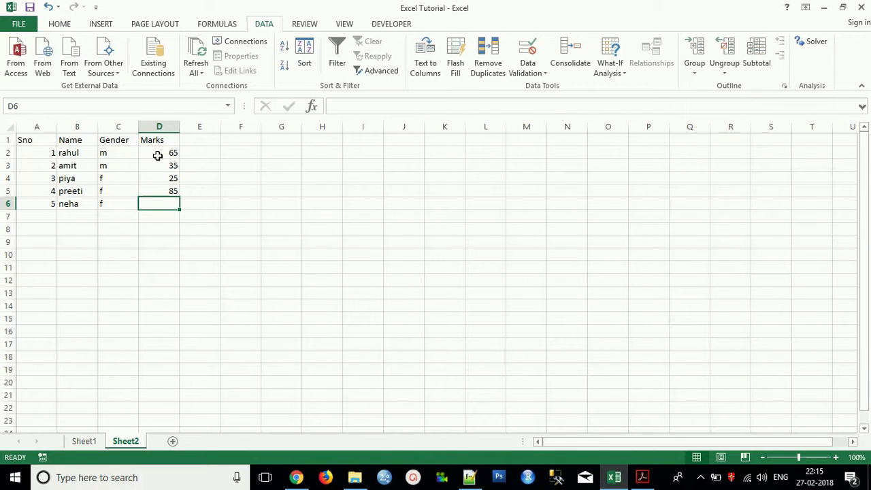
# - Try to enter 5 in D6 to test the lower limit, and cancel the entry
pyautogui.write('5')
pyautogui.press('Return')
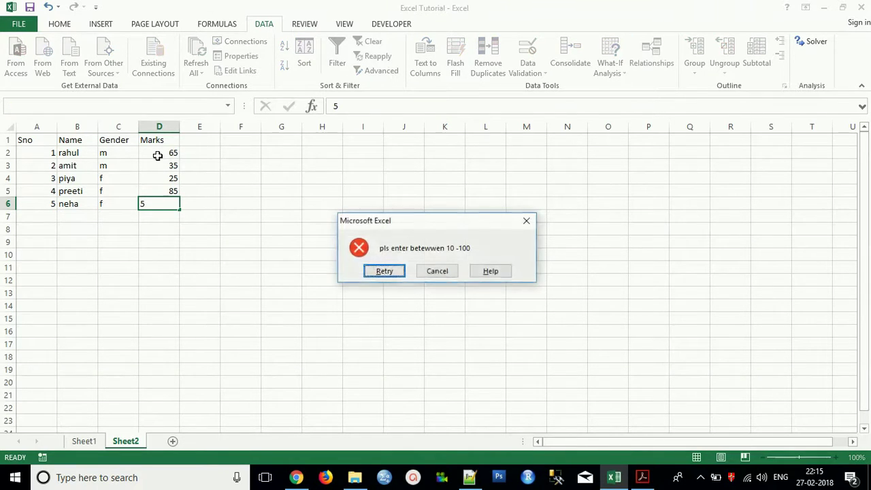
pyautogui.click(427, 273)
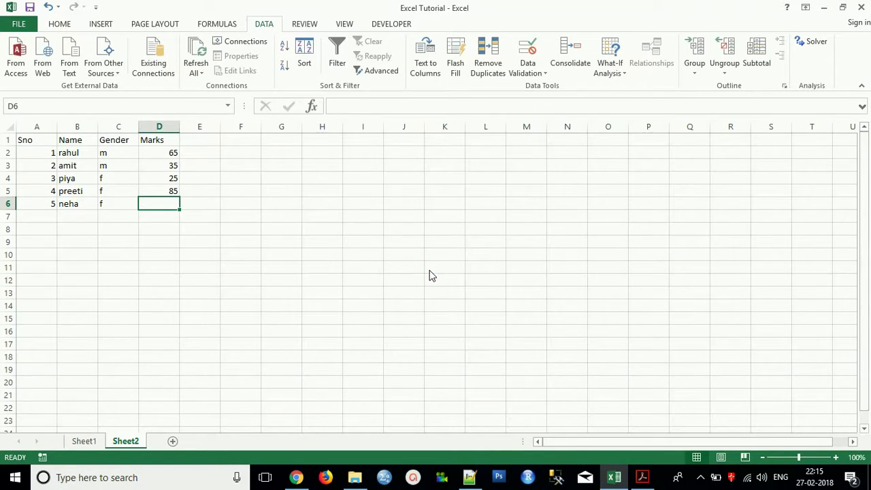
# - Enter 65 in D6 as the last student's mark
pyautogui.write('65')
pyautogui.press('Return')
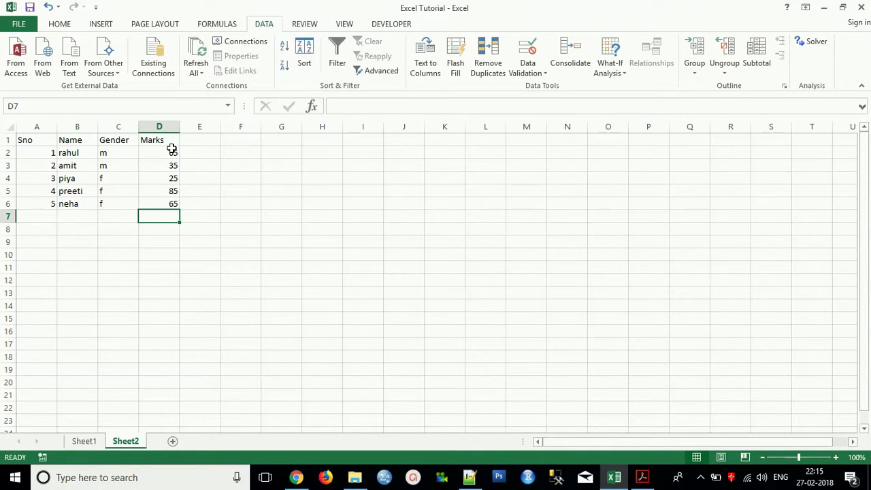
# - Turn on filtering for the Name, Gender and Marks headers in B1:D1
pyautogui.click(63, 25)
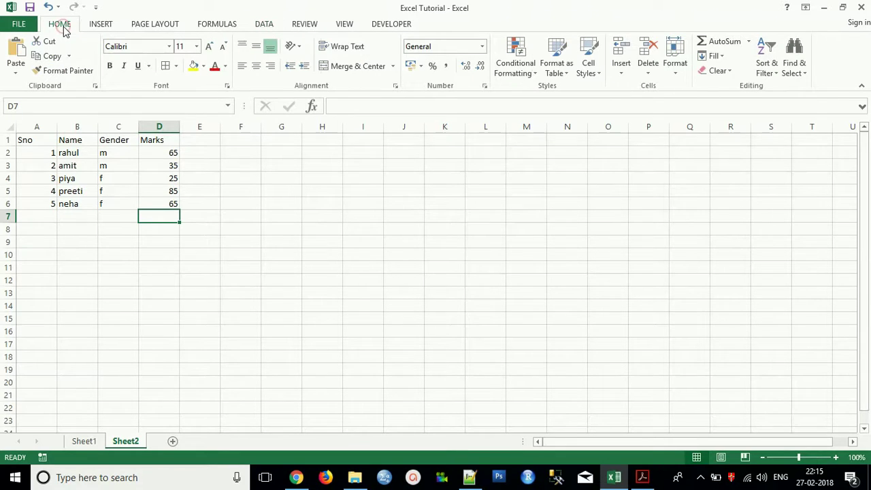
pyautogui.click(74, 151)
pyautogui.click(71, 142)
pyautogui.moveTo(71, 141); pyautogui.dragTo(155, 139)
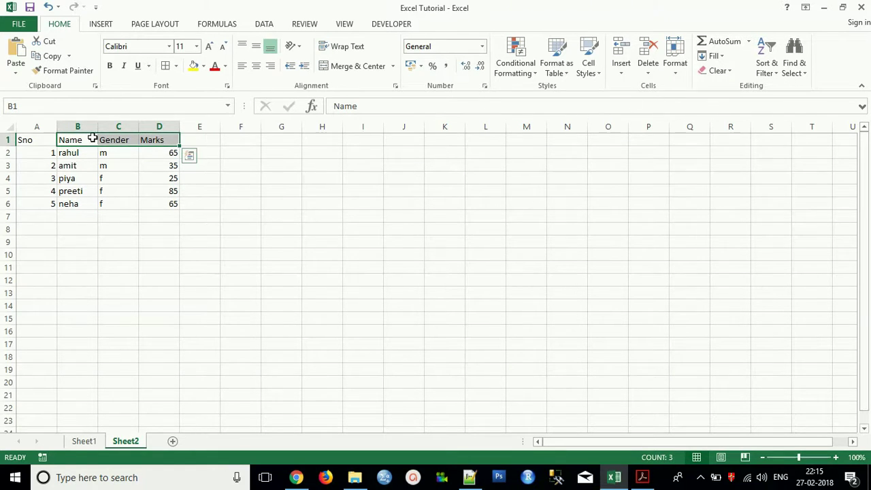
pyautogui.click(769, 73)
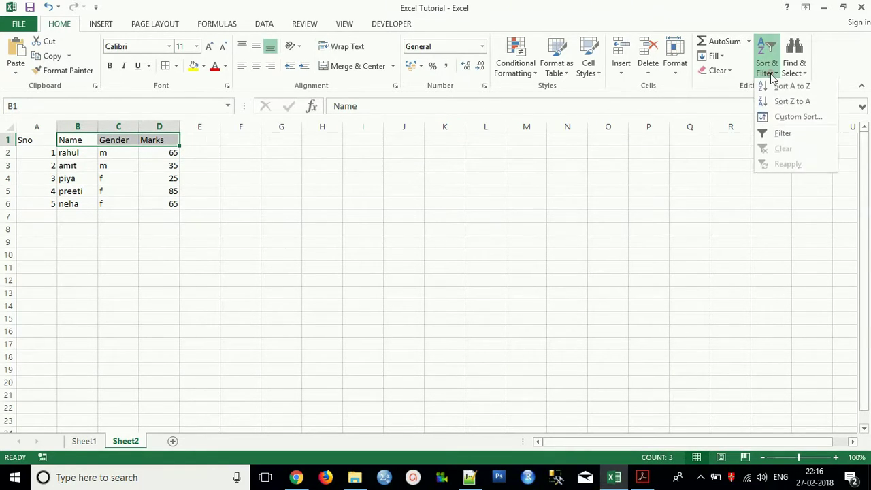
pyautogui.click(784, 136)
pyautogui.click(124, 191)
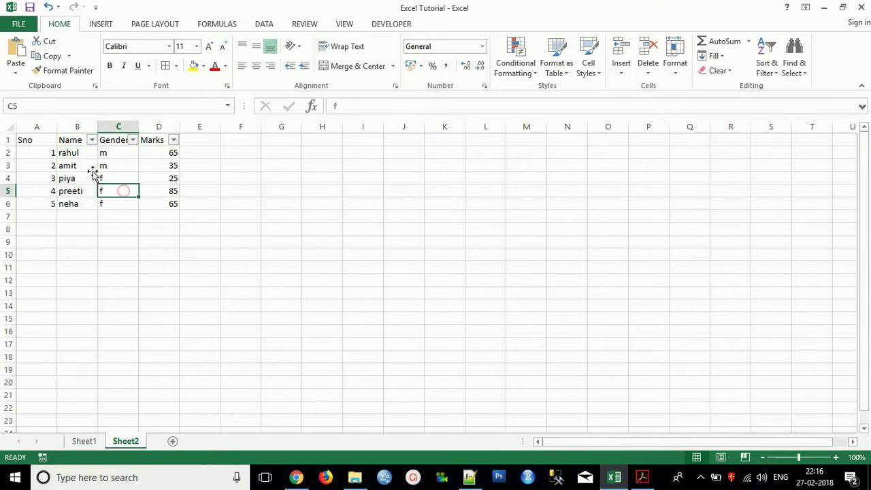
# - Filter the Name column with a text filter for names that begin with "r"
pyautogui.click(91, 140)
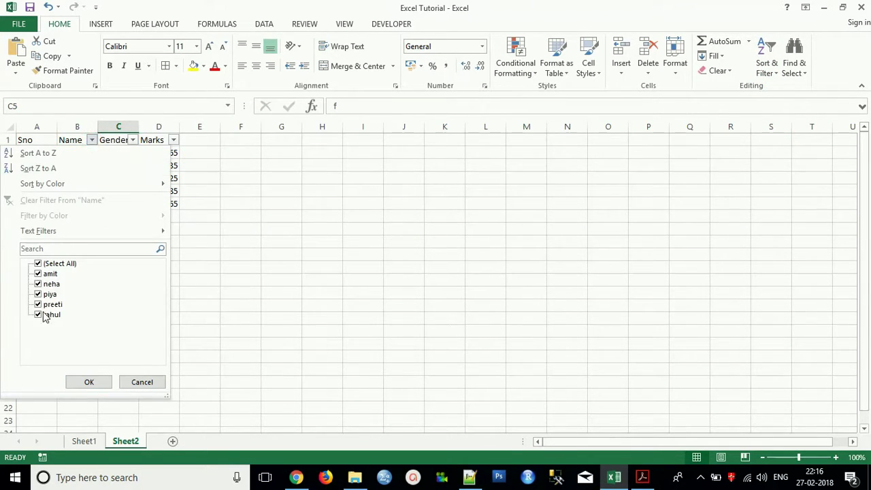
pyautogui.click(90, 139)
pyautogui.click(89, 139)
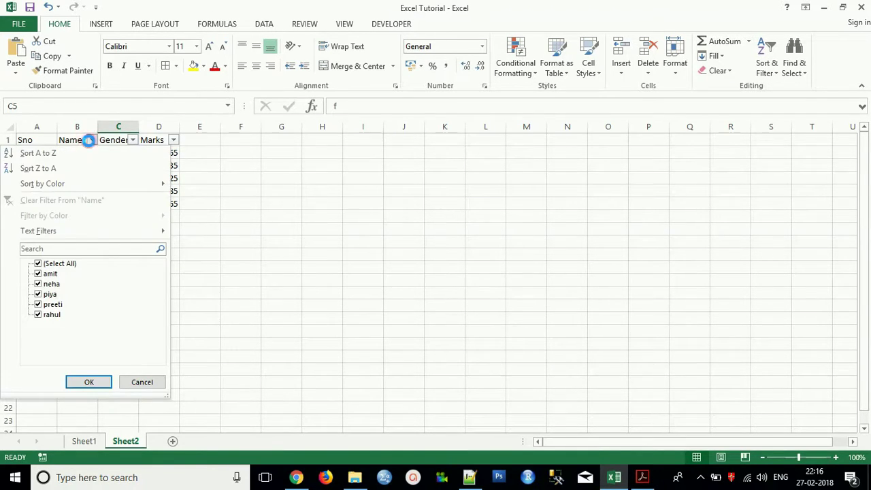
pyautogui.click(39, 232)
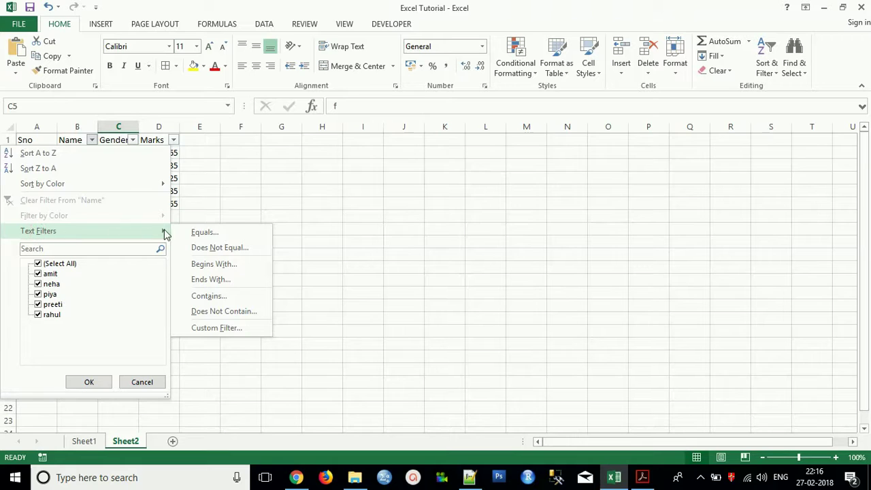
pyautogui.click(215, 263)
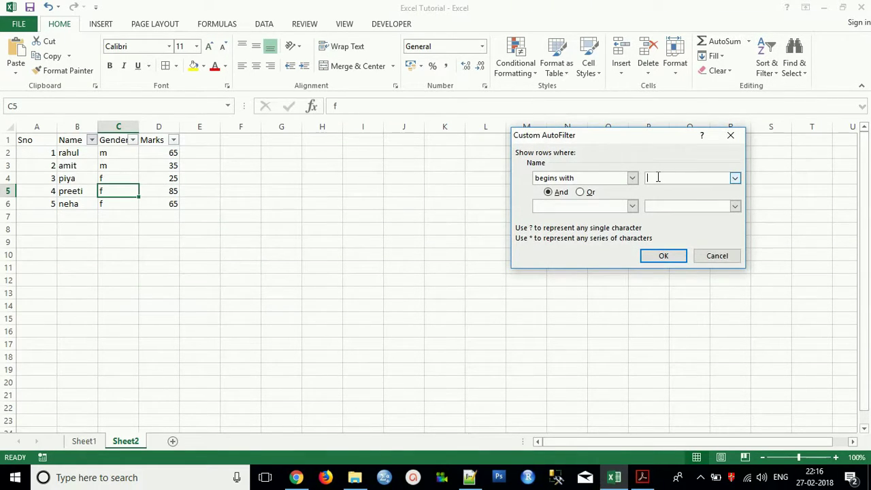
pyautogui.write('r')
pyautogui.click(664, 256)
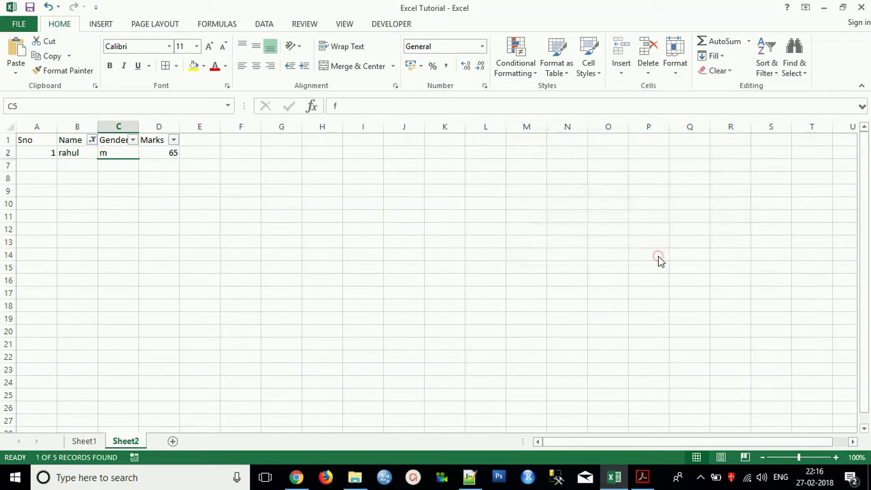
# - Clear the filter from the Name column to show all student rows
pyautogui.click(69, 154)
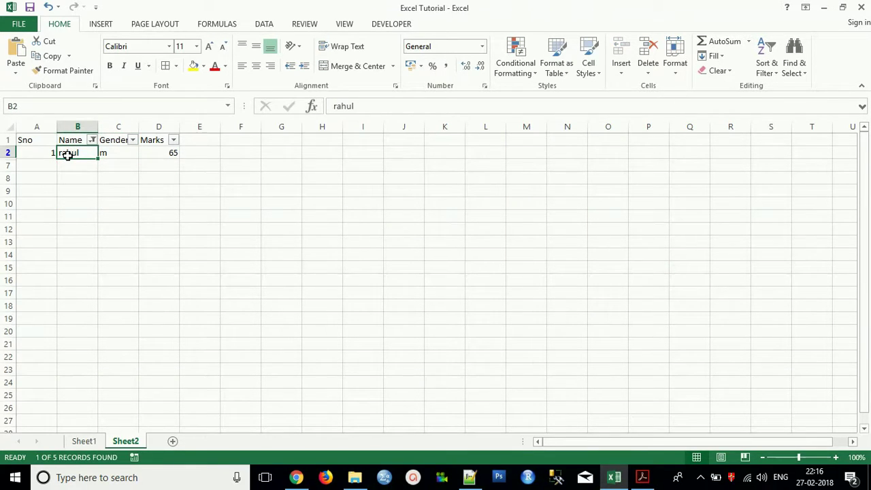
pyautogui.click(92, 140)
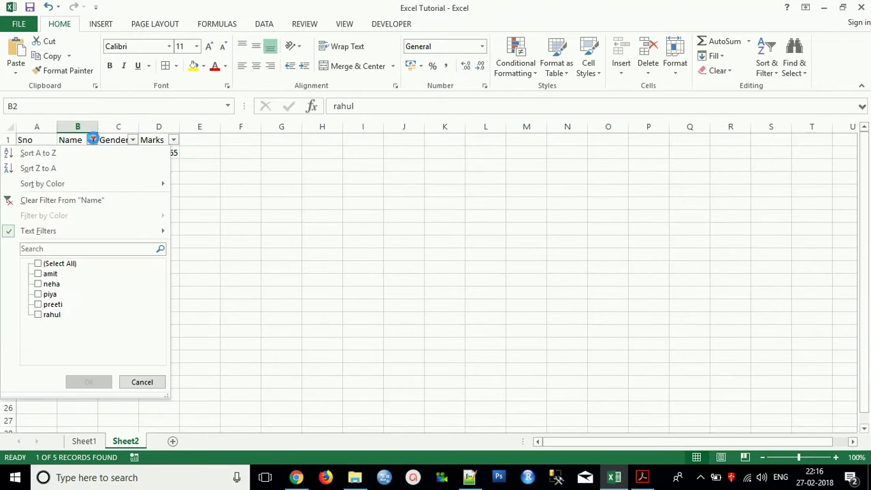
pyautogui.click(42, 201)
pyautogui.click(106, 203)
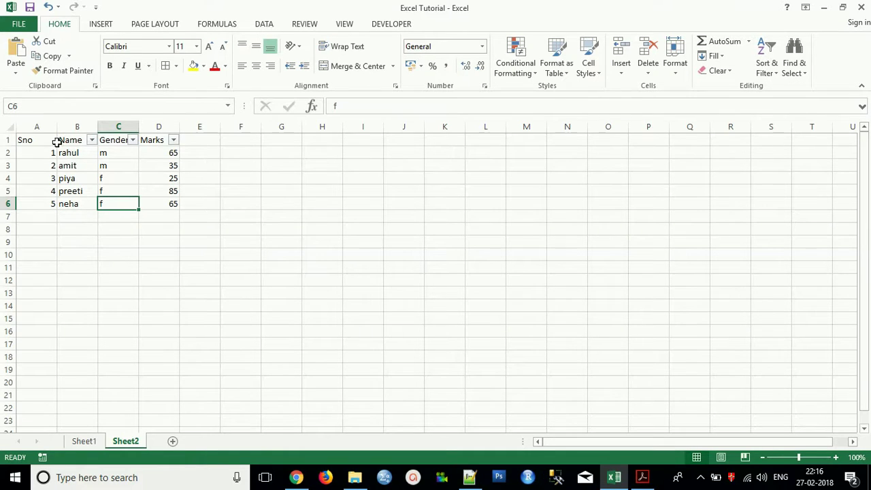
# - Group rows 1 to 6 of the student table A1:D6 into a collapsible outline
pyautogui.moveTo(38, 140); pyautogui.dragTo(162, 203)
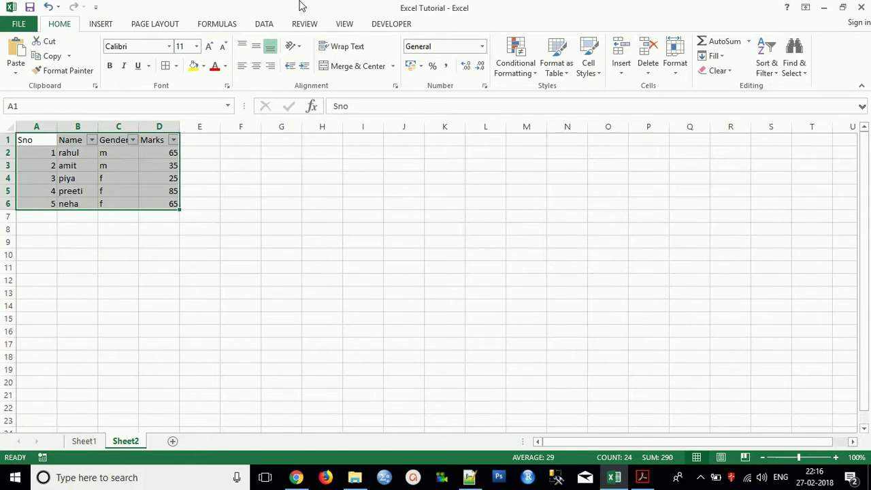
pyautogui.click(264, 24)
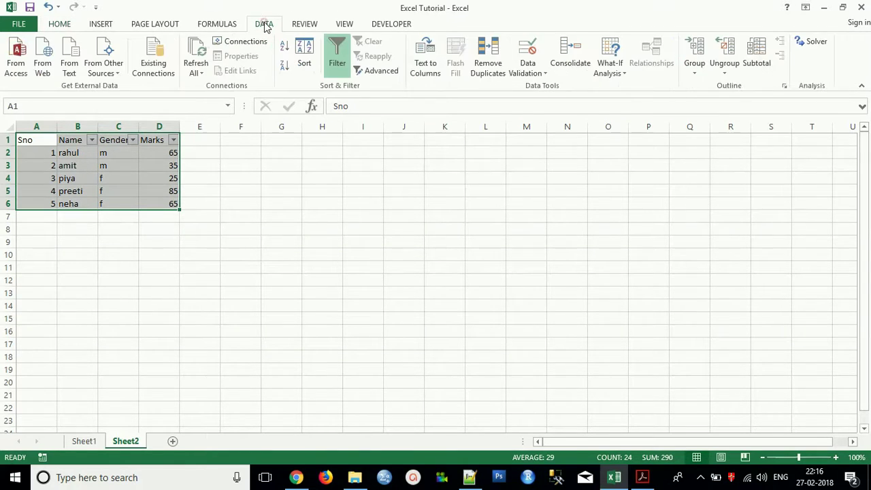
pyautogui.click(695, 68)
pyautogui.click(708, 87)
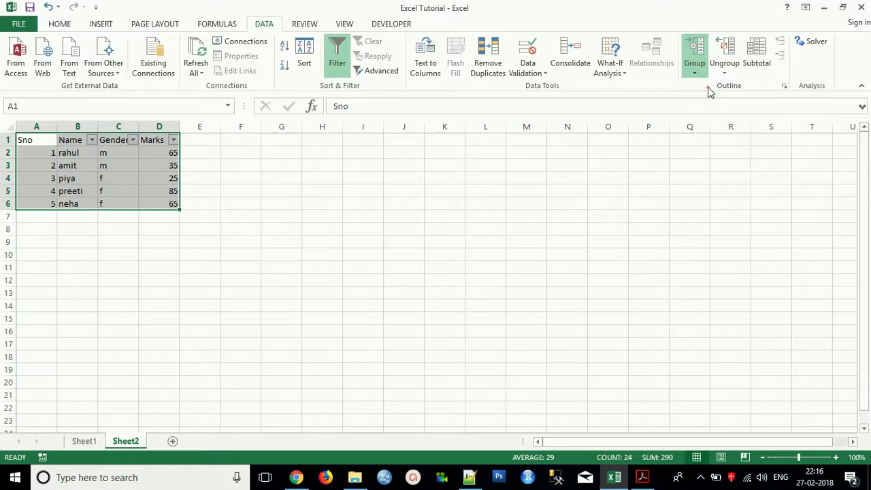
pyautogui.click(599, 230)
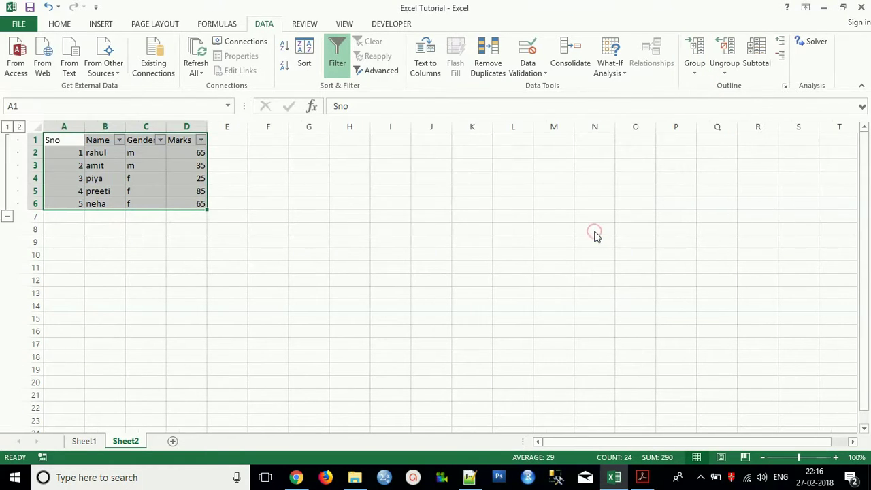
# - Add subtotals to the student table at each change in Gender, using the Average function on Marks
pyautogui.click(762, 60)
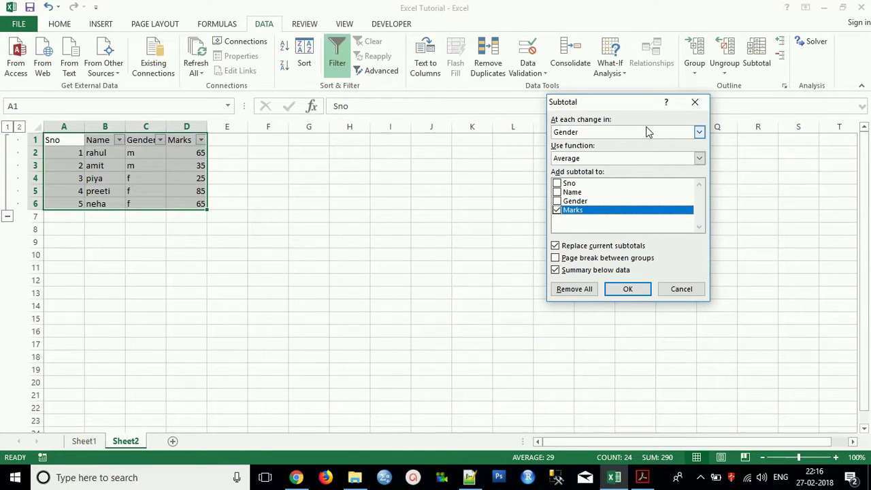
pyautogui.click(647, 131)
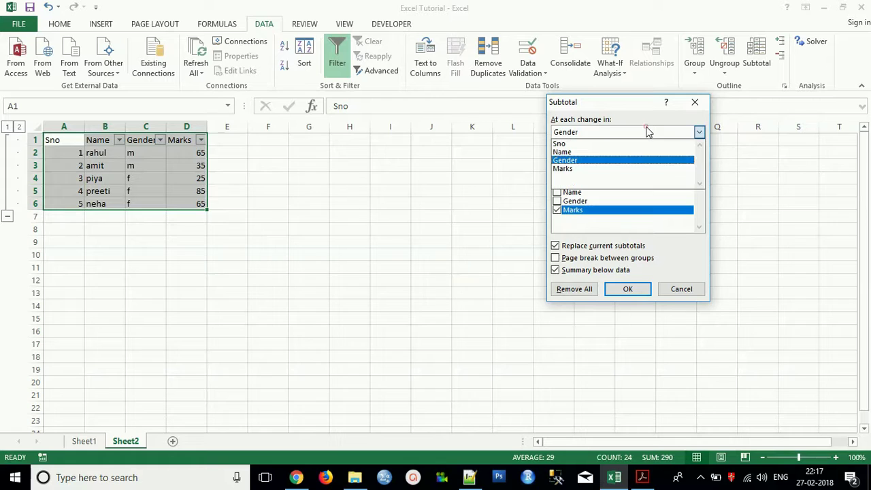
pyautogui.click(579, 161)
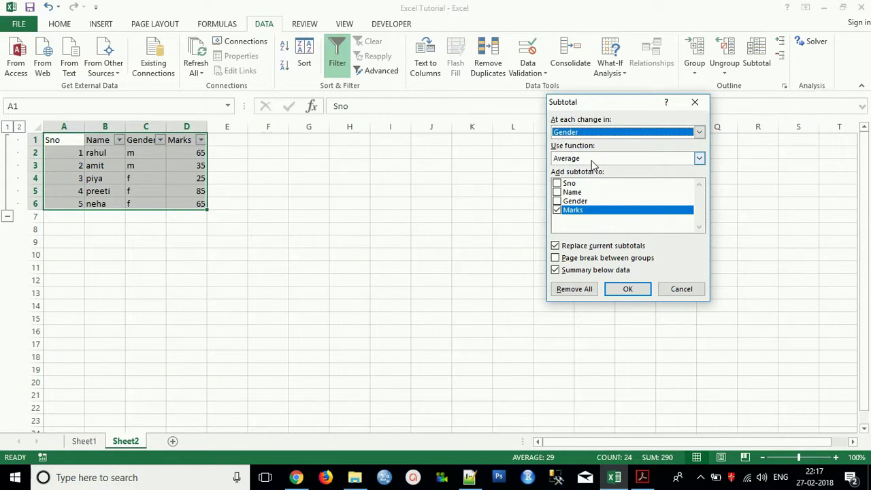
pyautogui.click(592, 161)
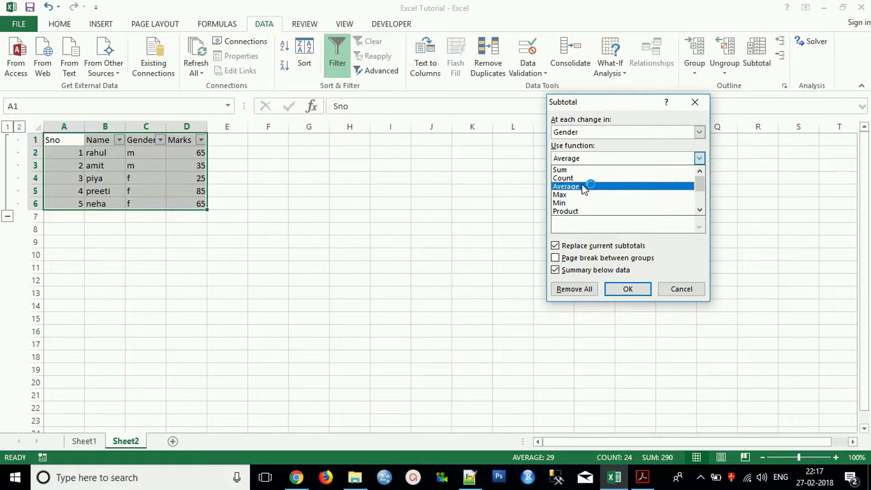
pyautogui.click(583, 186)
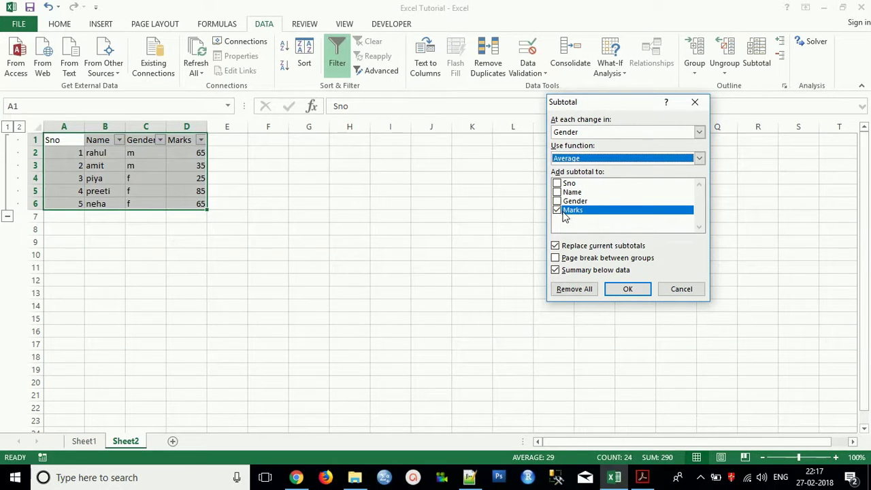
pyautogui.click(627, 291)
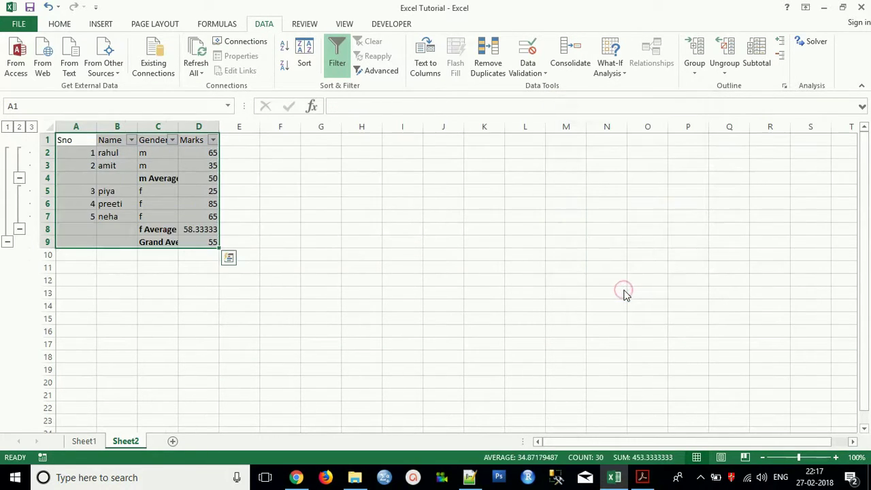
# - Widen the Gender and Marks columns so the subtotal labels and averages fit
pyautogui.moveTo(219, 127); pyautogui.dragTo(230, 127)
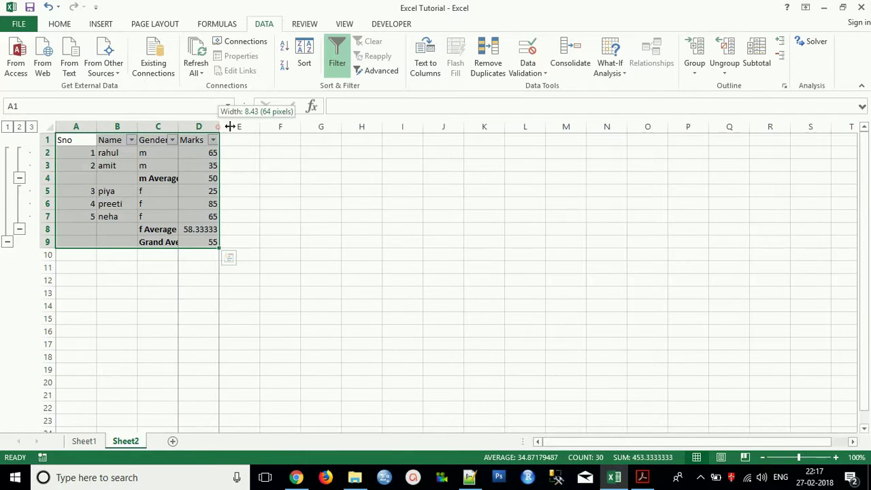
pyautogui.doubleClick(220, 127)
pyautogui.moveTo(177, 126); pyautogui.dragTo(216, 127)
# - Examine the average marks subtotals for each gender in D4 and D8
pyautogui.click(289, 176)
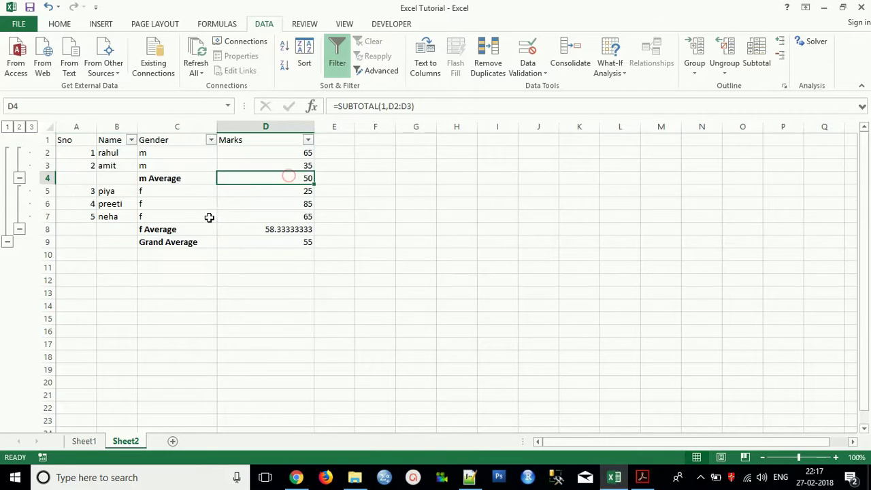
pyautogui.click(192, 229)
pyautogui.click(235, 229)
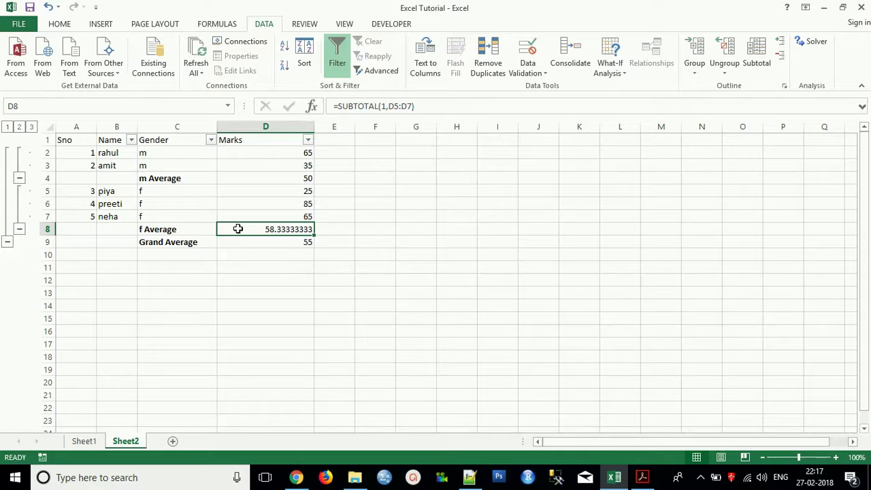
pyautogui.press('Down')
pyautogui.press('Down')
pyautogui.press('Down')
pyautogui.press('Down')
pyautogui.press('Down')
pyautogui.press('Down')
pyautogui.press('Down')
pyautogui.press('Down')
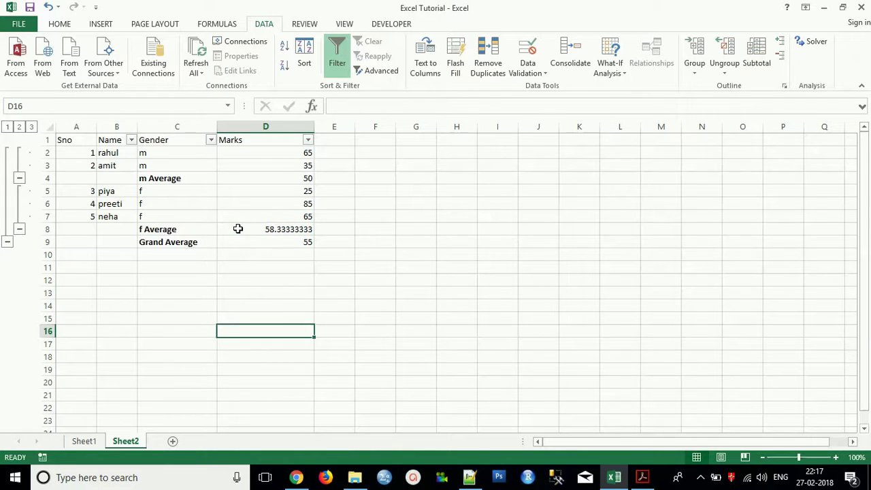